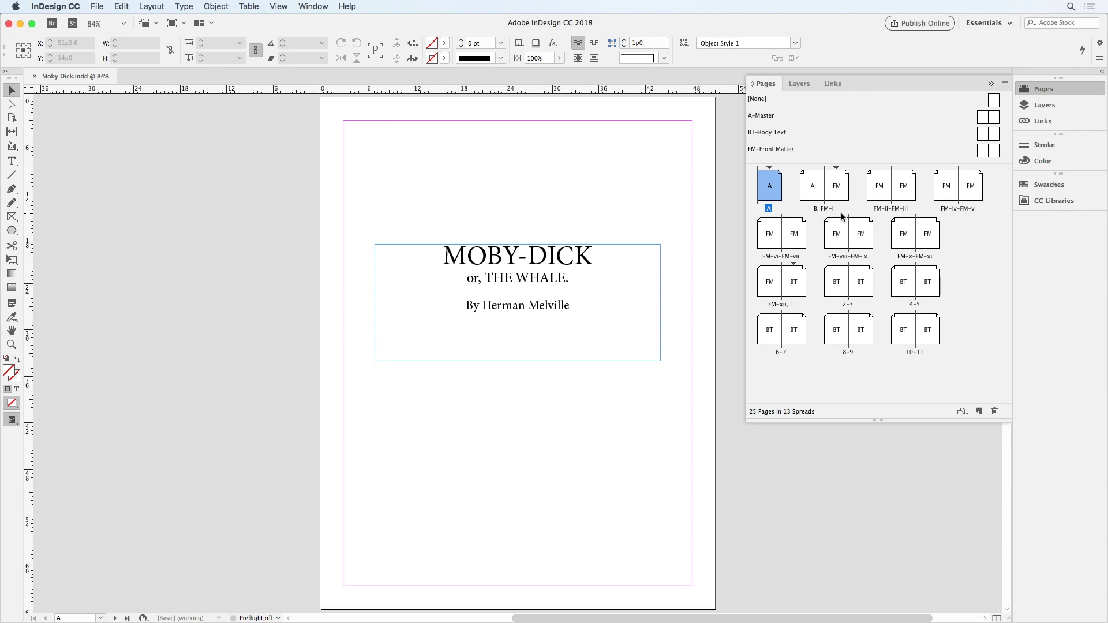
Select the EPSON XP-410 Series as the printer in the print settings
key("super+p")
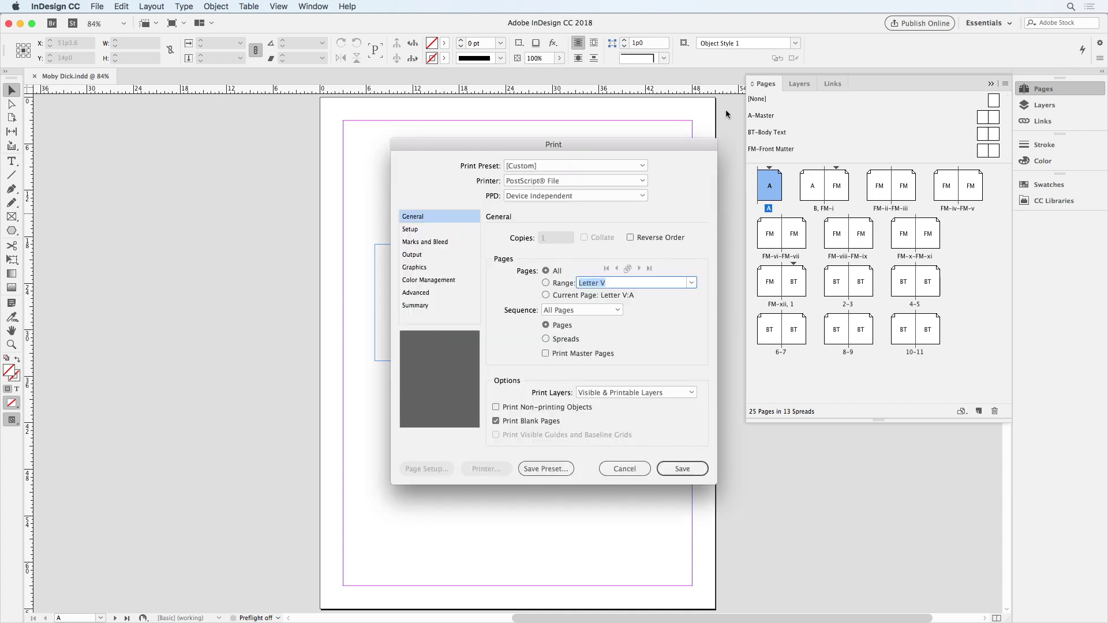
left_click(570, 180)
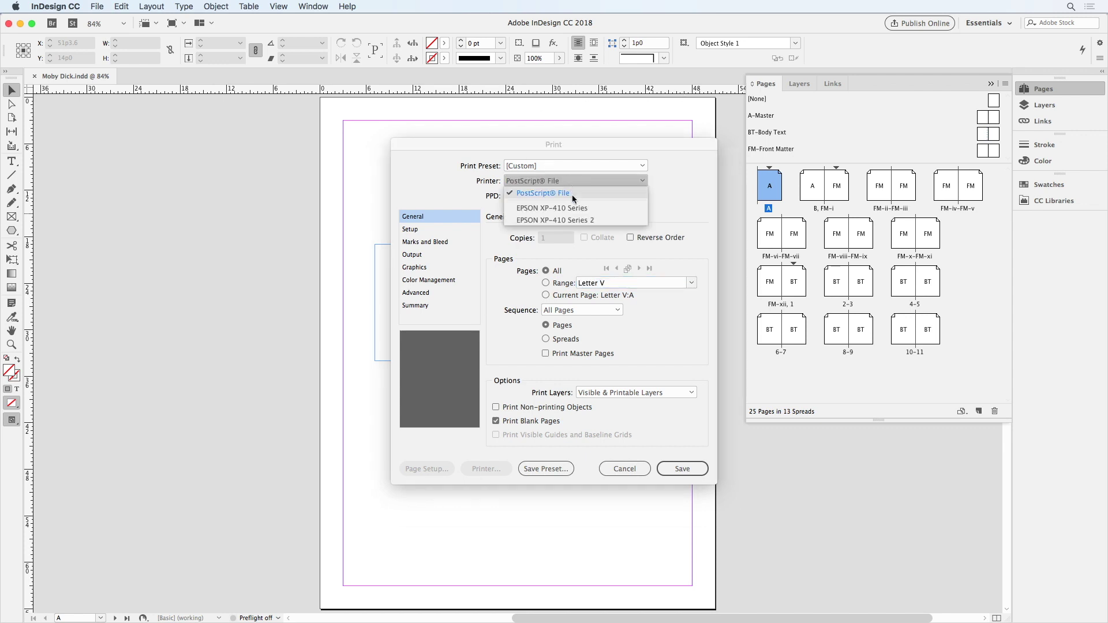
left_click(554, 209)
Try printing page range B-i, dismiss the page-not-found warning, and cancel printing
left_click(562, 287)
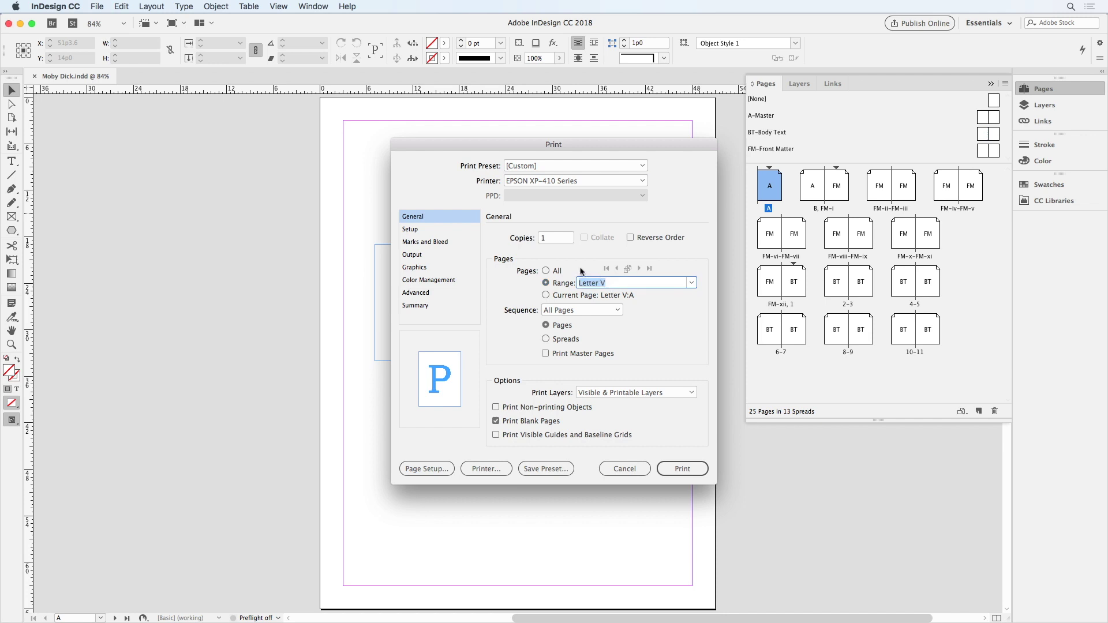
type("B-")
type("i")
left_click(684, 468)
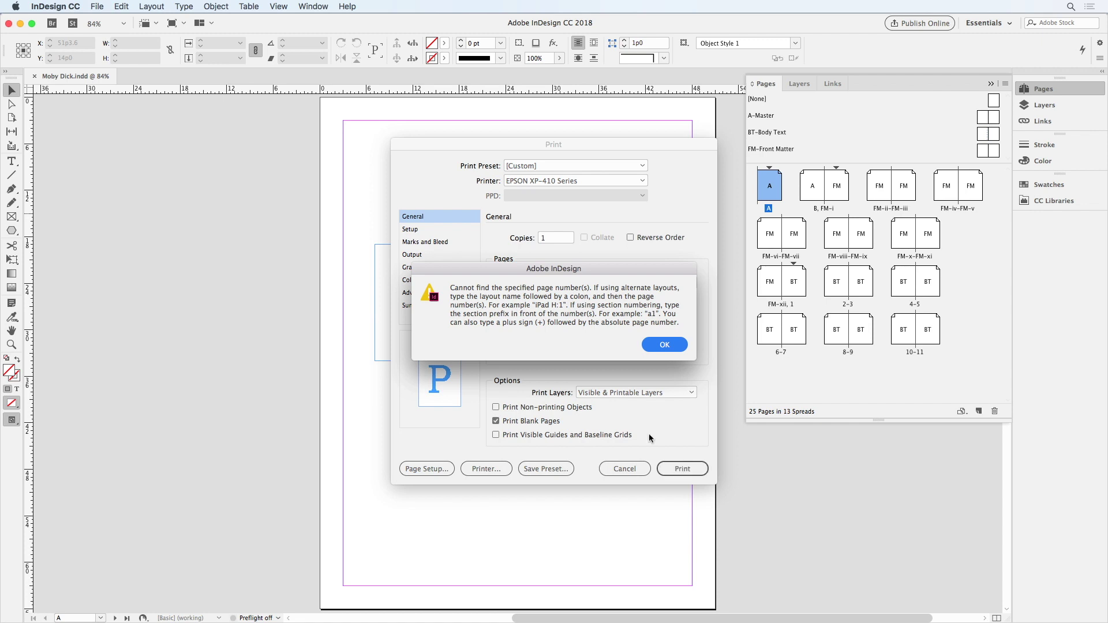
left_click(655, 347)
left_click(625, 471)
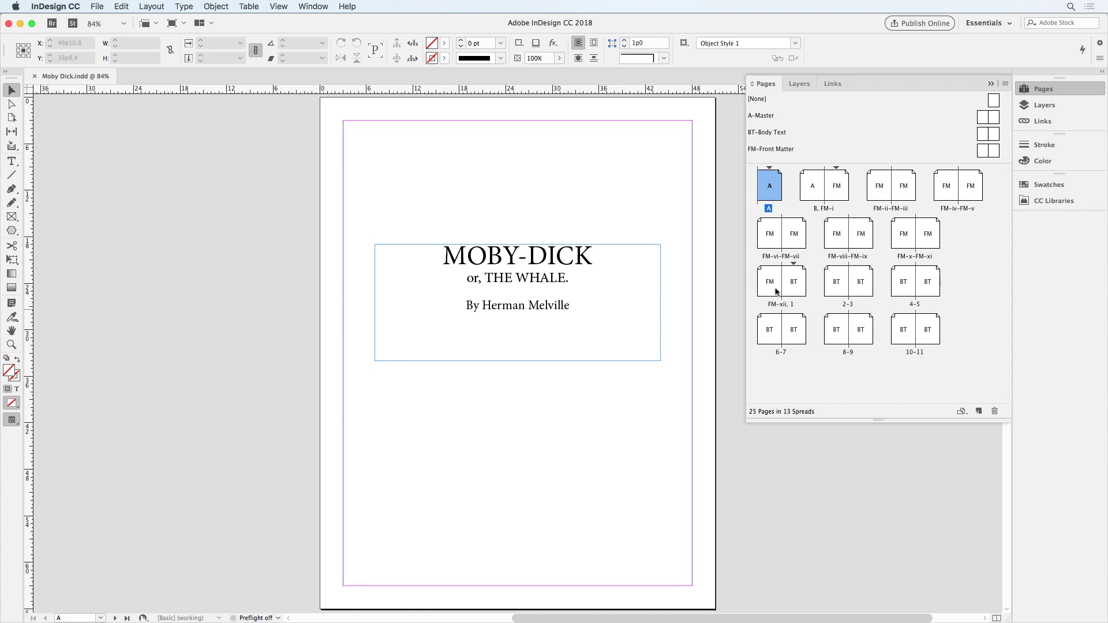
Preview the print range for the B, FM-i spread via Print Spread, then cancel
left_click(821, 210)
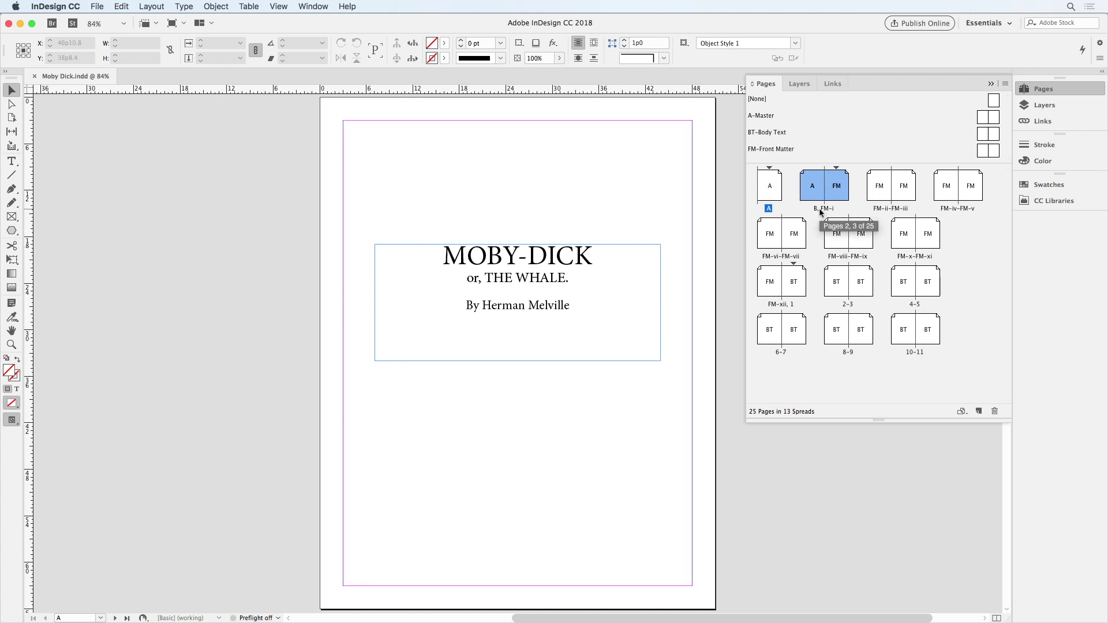
left_click(812, 198, "alt")
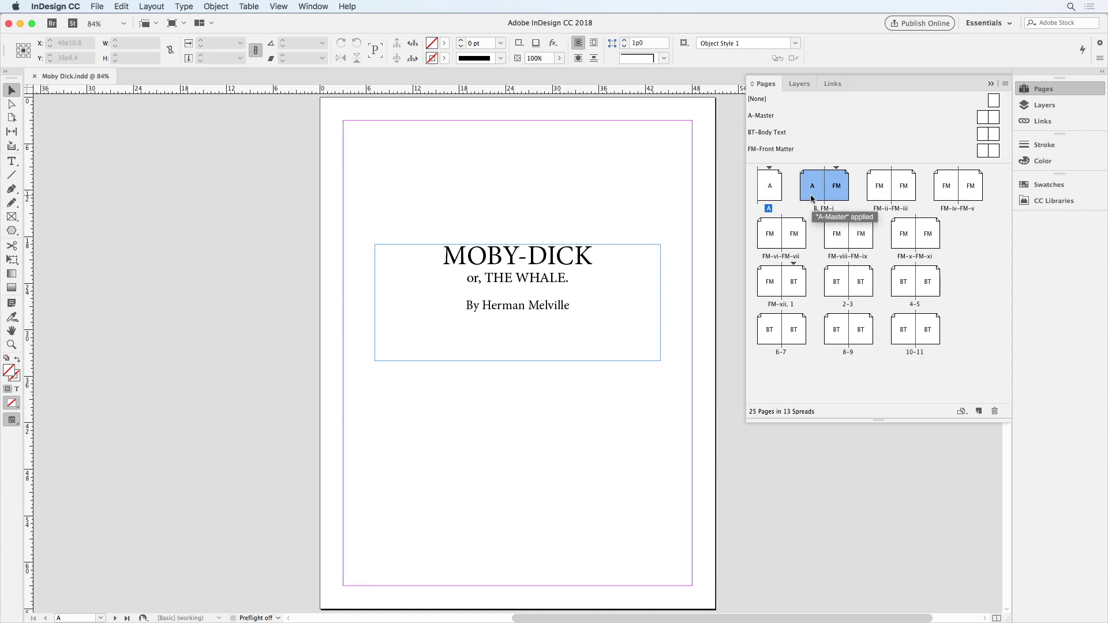
right_click(812, 198)
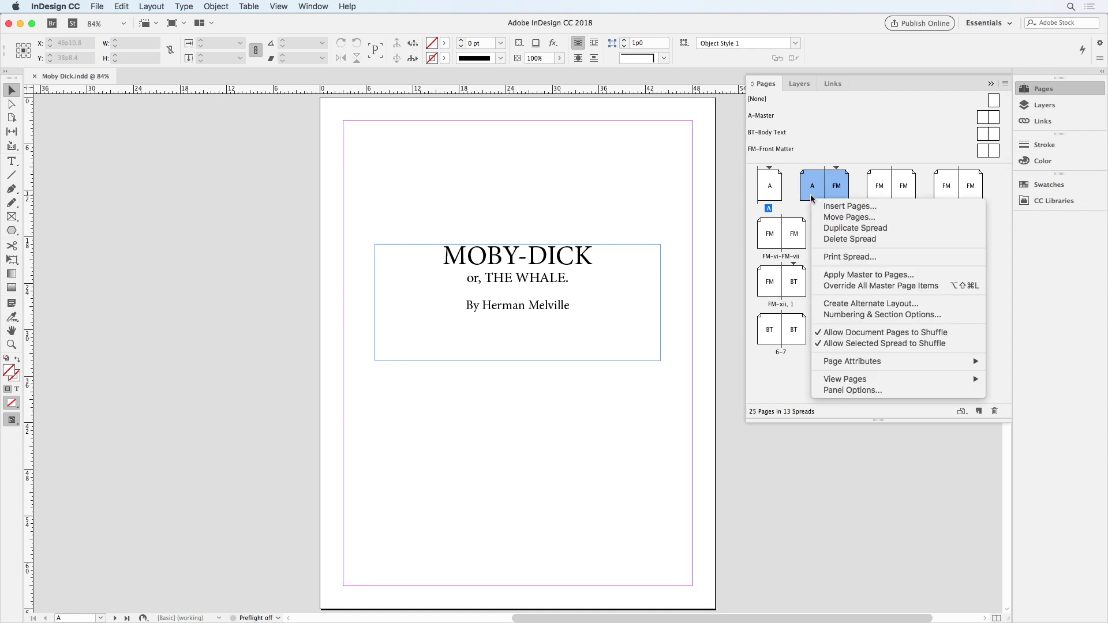
left_click(887, 257)
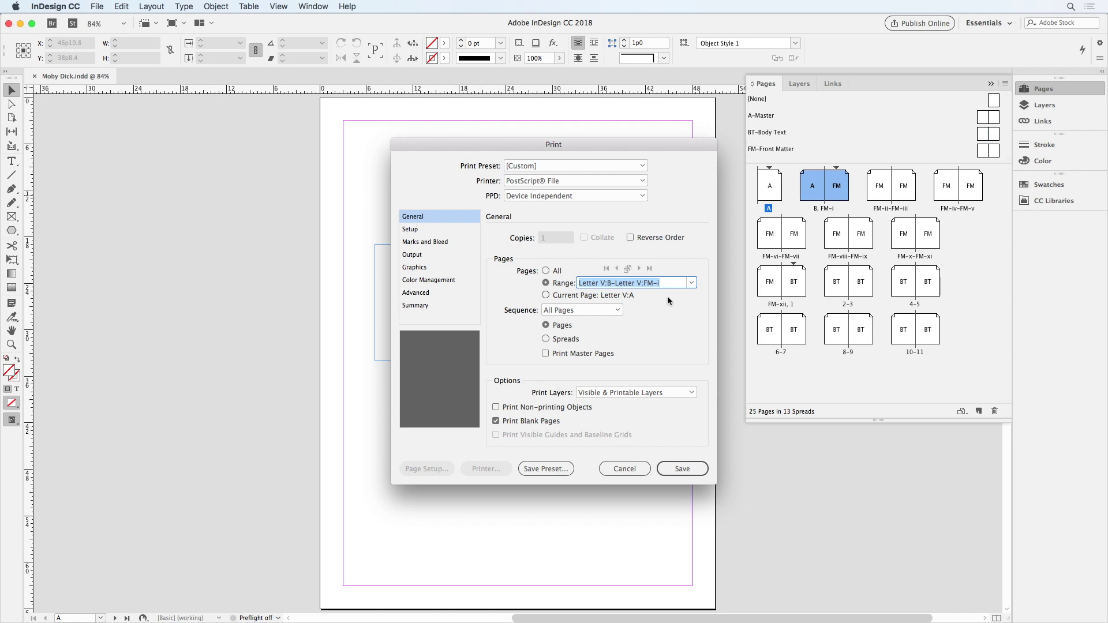
left_click(624, 468)
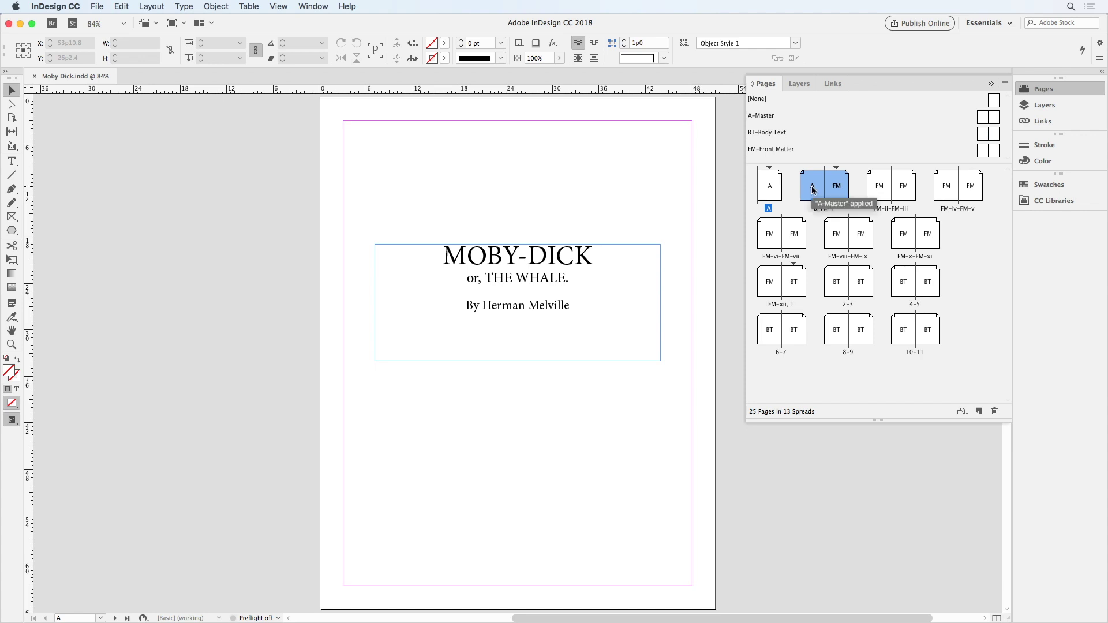
Preview Print Spreads for spreads B, FM-i through FM-xii, 1 (Letter V:B–Letter V:1), then cancel
left_click(797, 288, "shift")
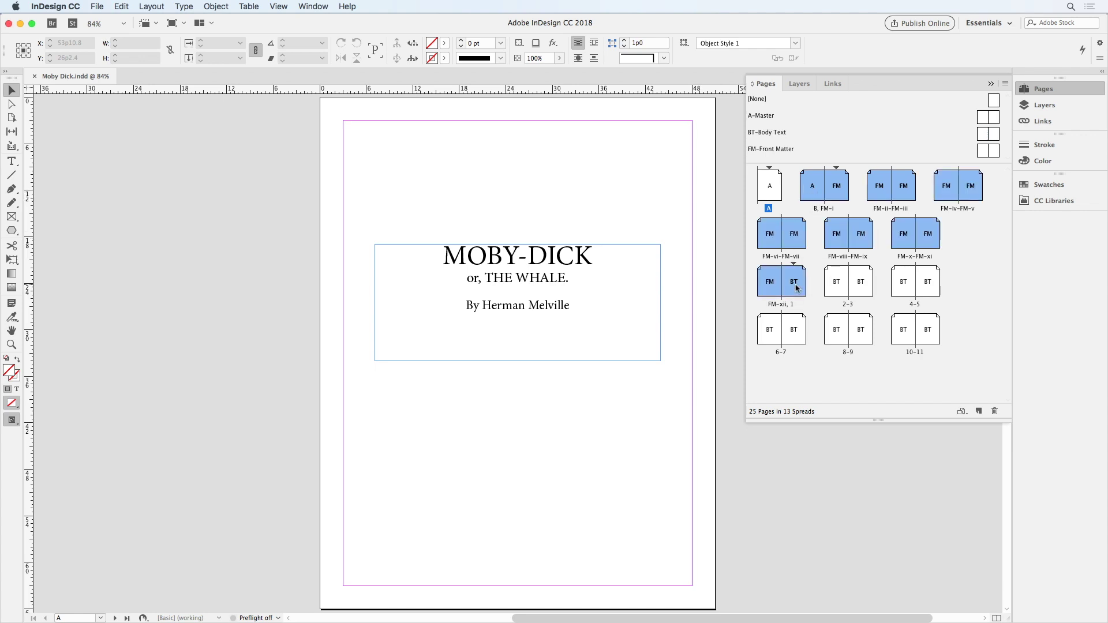
right_click(797, 288)
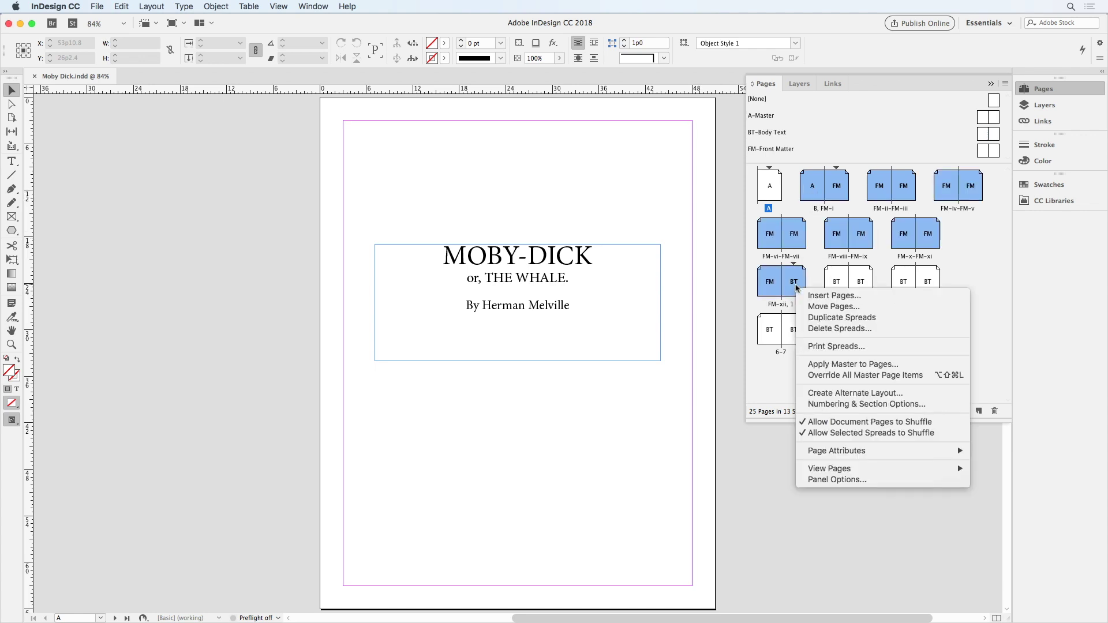
left_click(881, 352)
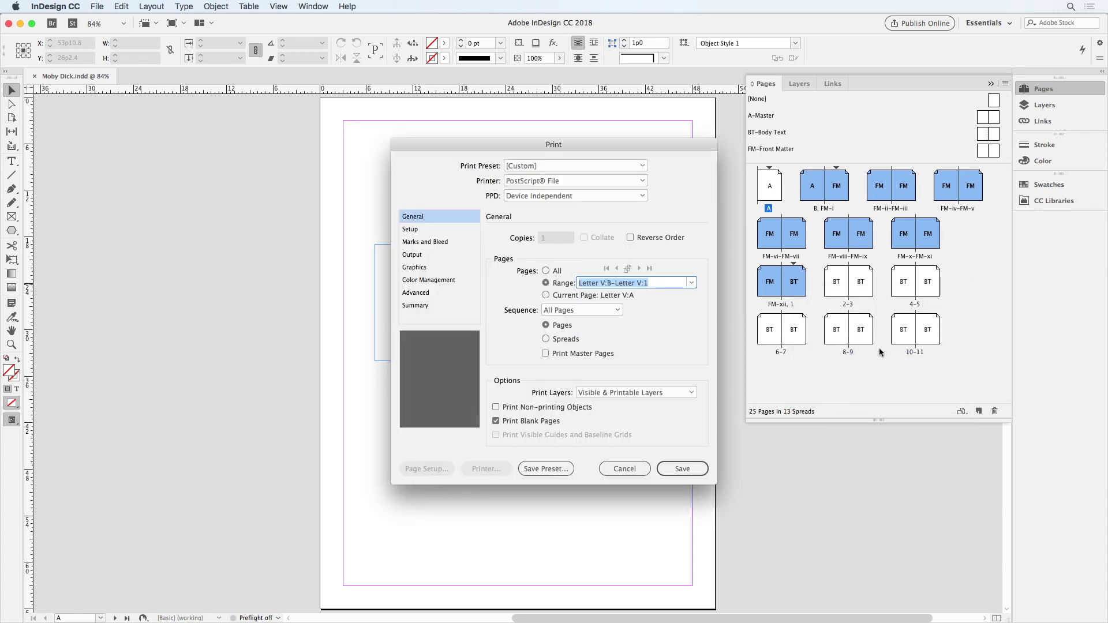
left_click(631, 470)
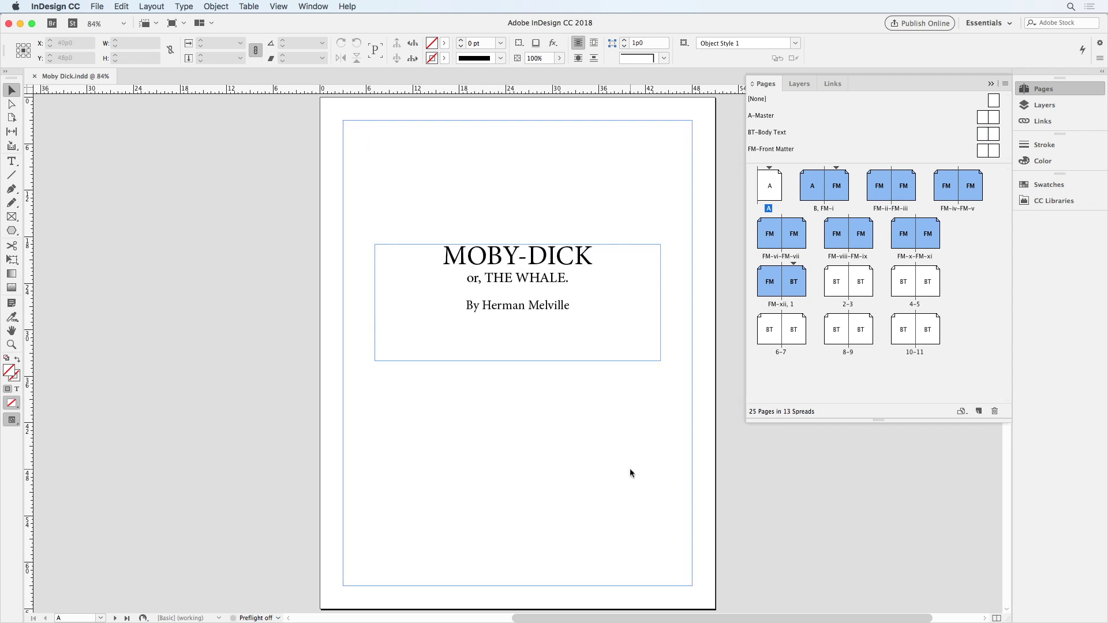
Preview Print Spreads for spreads B, FM-i, FM-viii–FM-ix and 4–5, inspect the range, then cancel
left_click(774, 382)
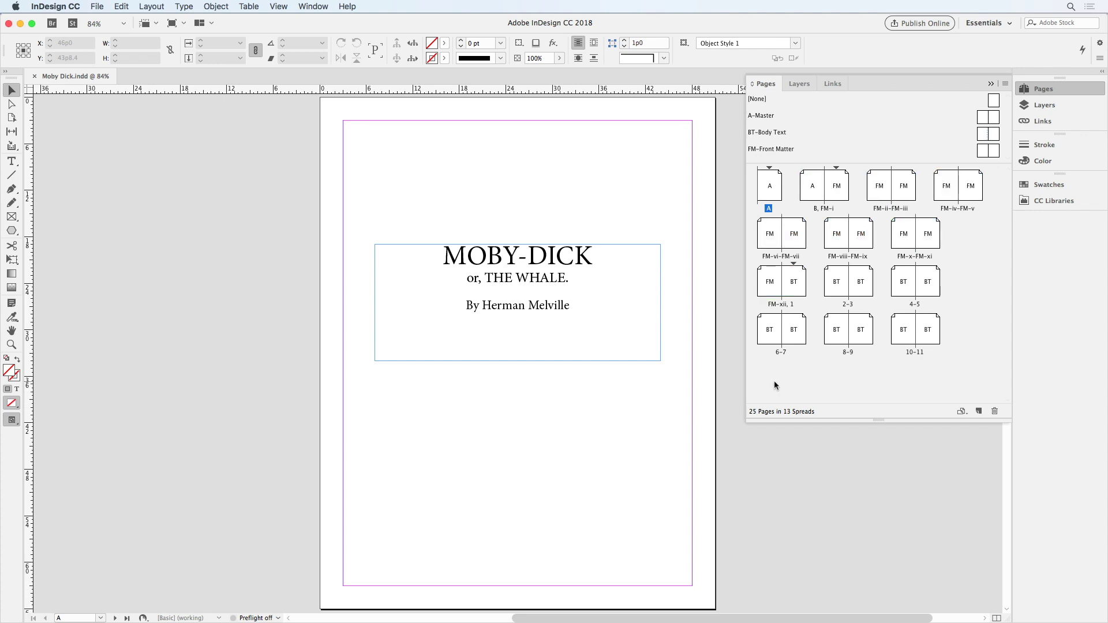
left_click(822, 212)
left_click(849, 255, "super")
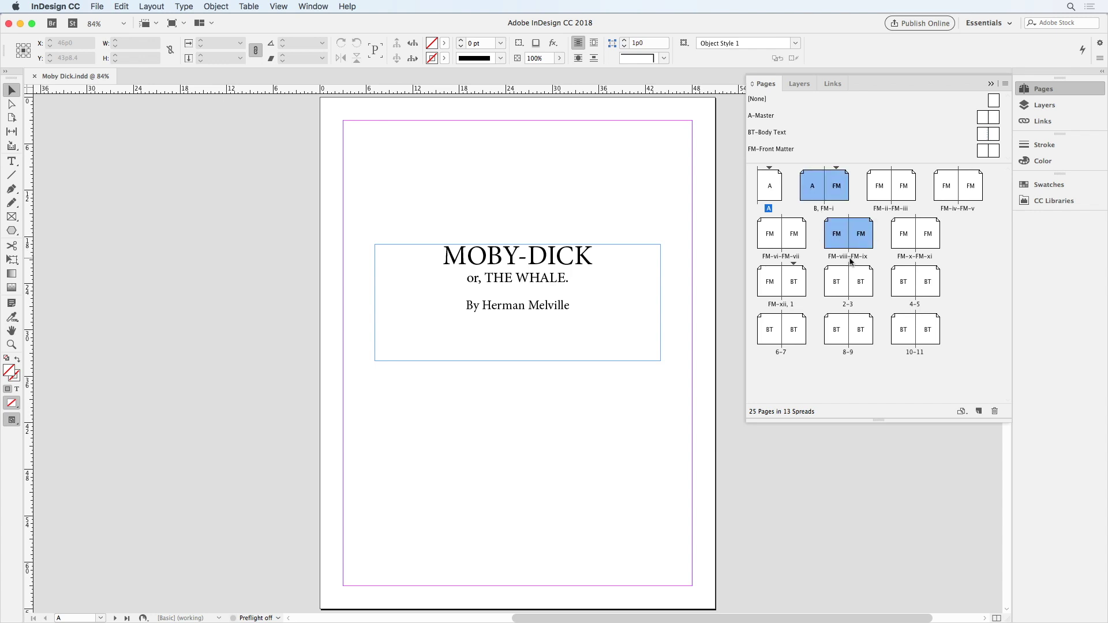
left_click(916, 307, "super")
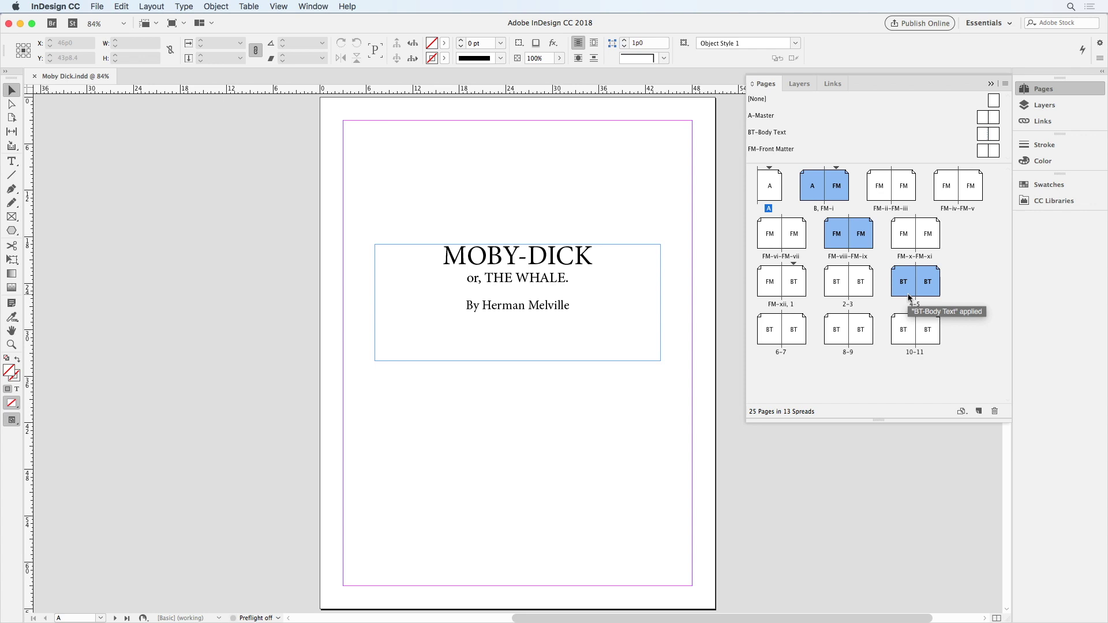
right_click(909, 298)
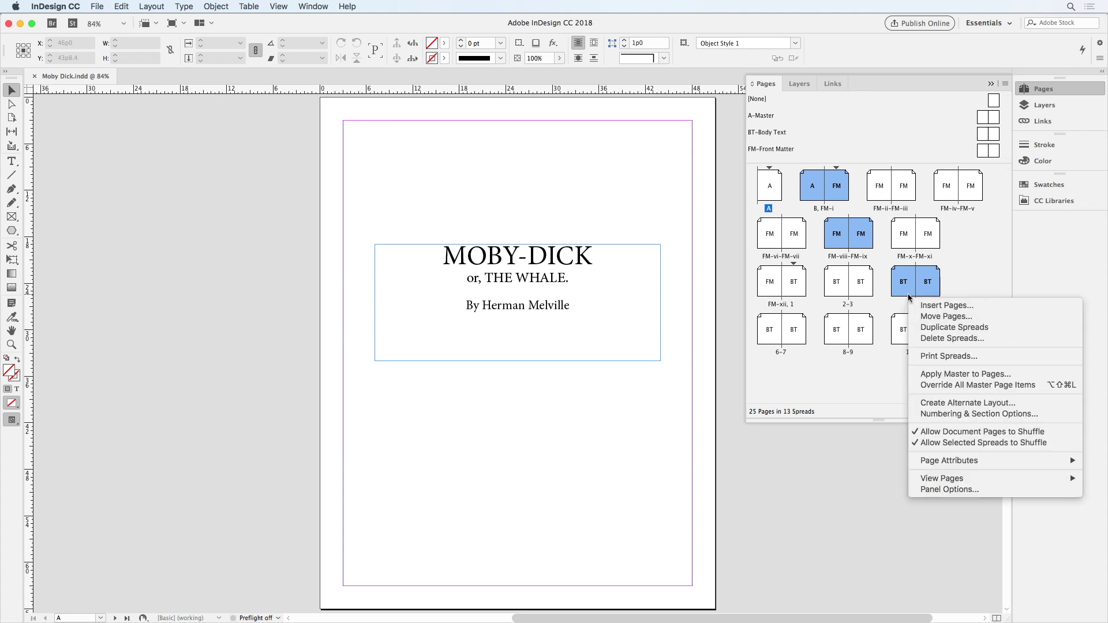
left_click(986, 357)
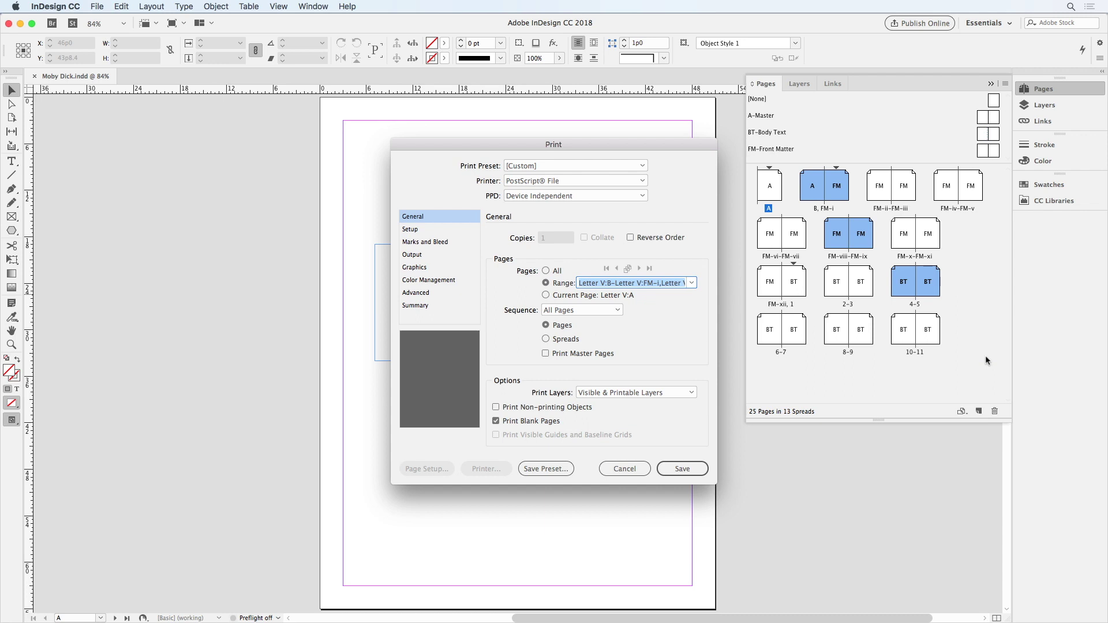
key("Right")
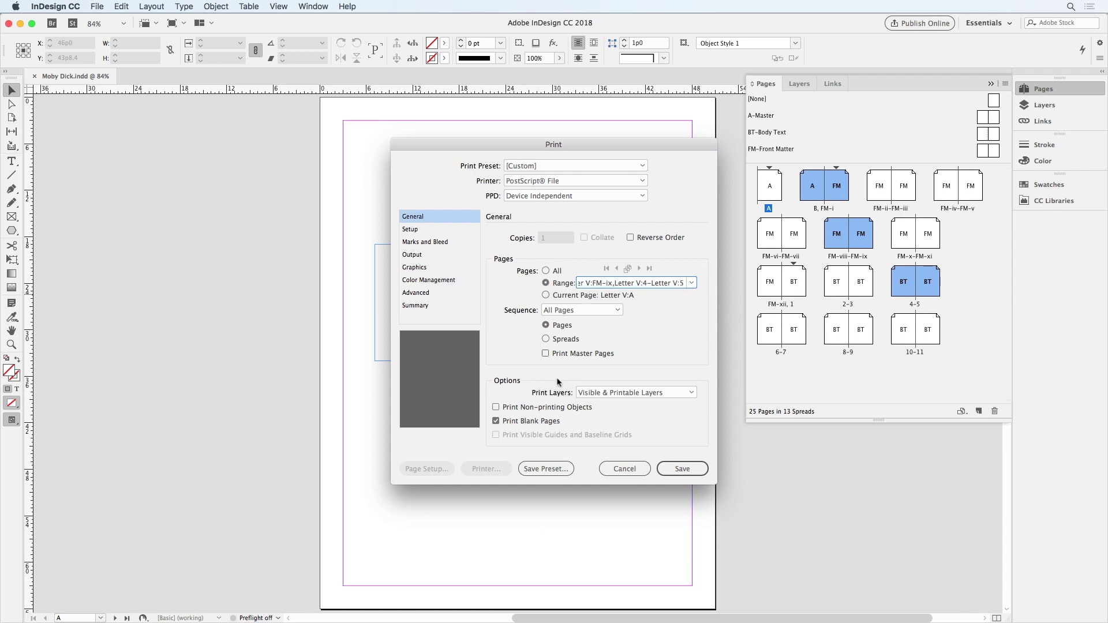
left_click(621, 469)
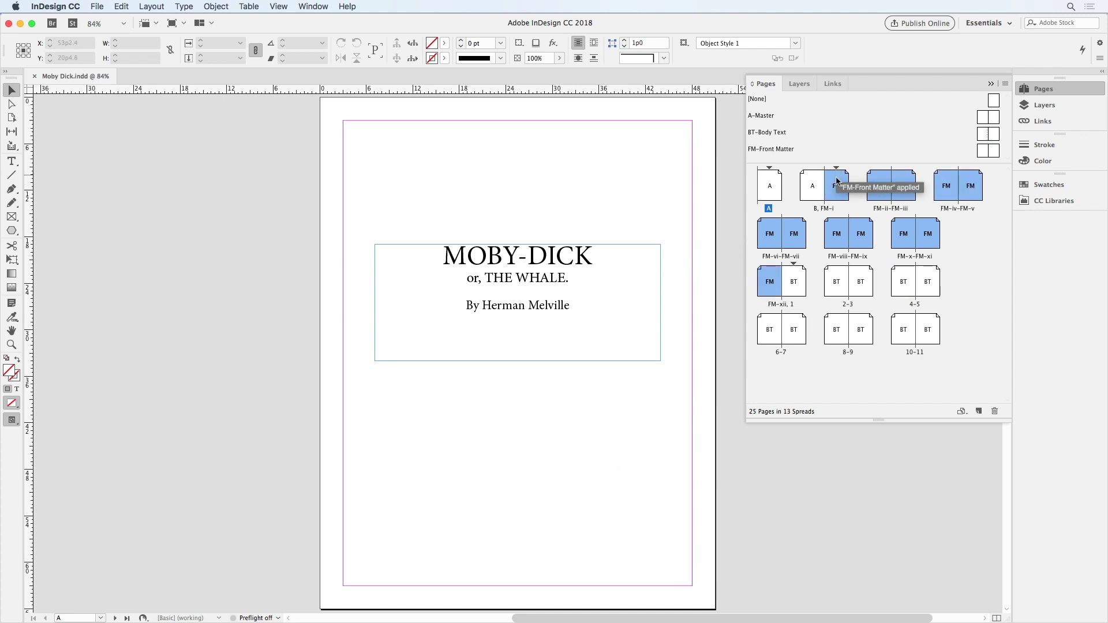
Open Print Pages for pages FM-i through FM-xii, giving range Letter V:FM-i–Letter V:FM-xii
left_click_drag(836, 171, 837, 195)
right_click(838, 195)
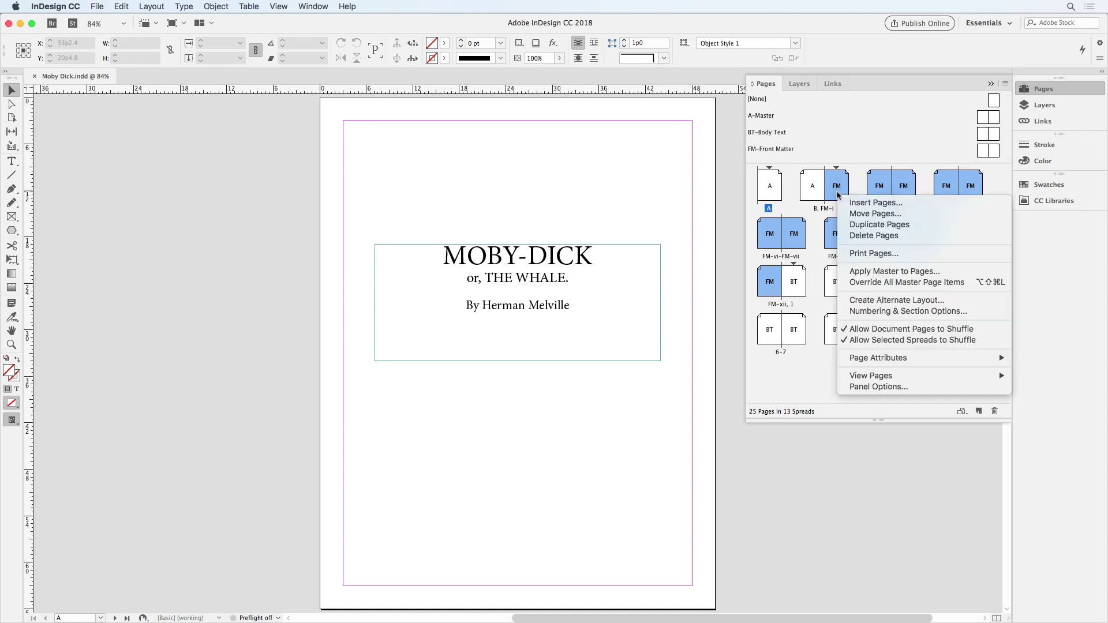
left_click(902, 254)
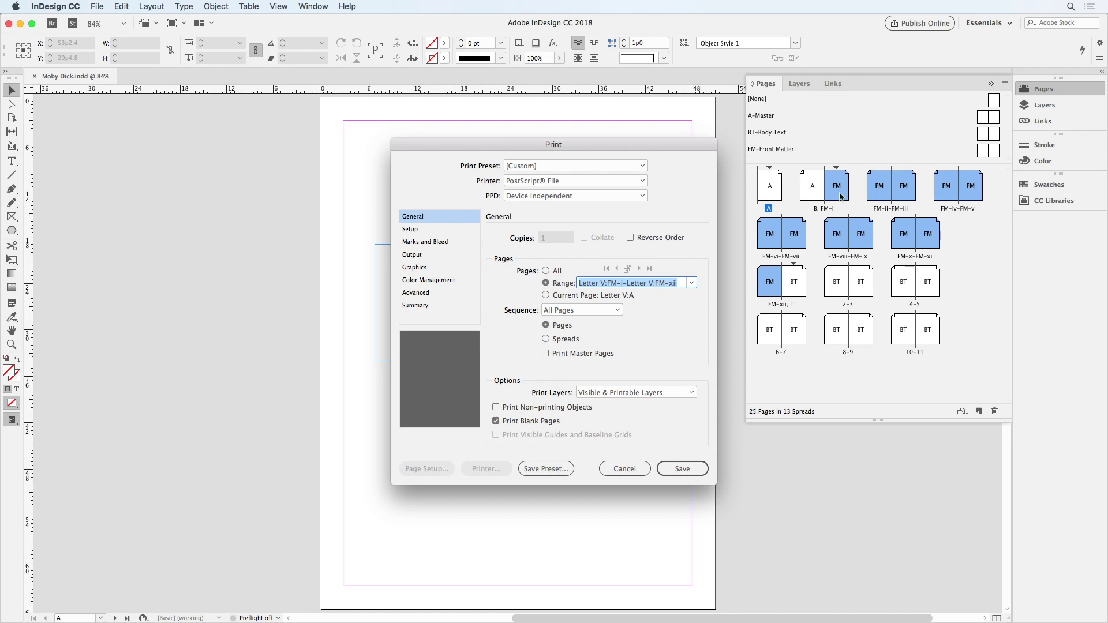
Pick FM- from the Range field's recent-ranges list
left_click(690, 283)
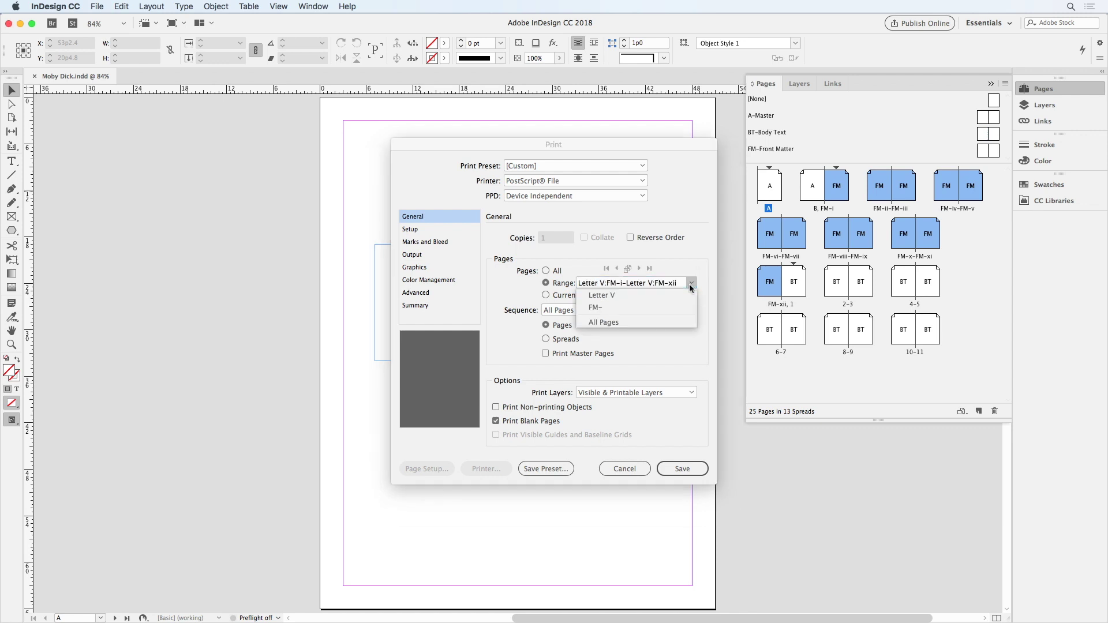
left_click(665, 306)
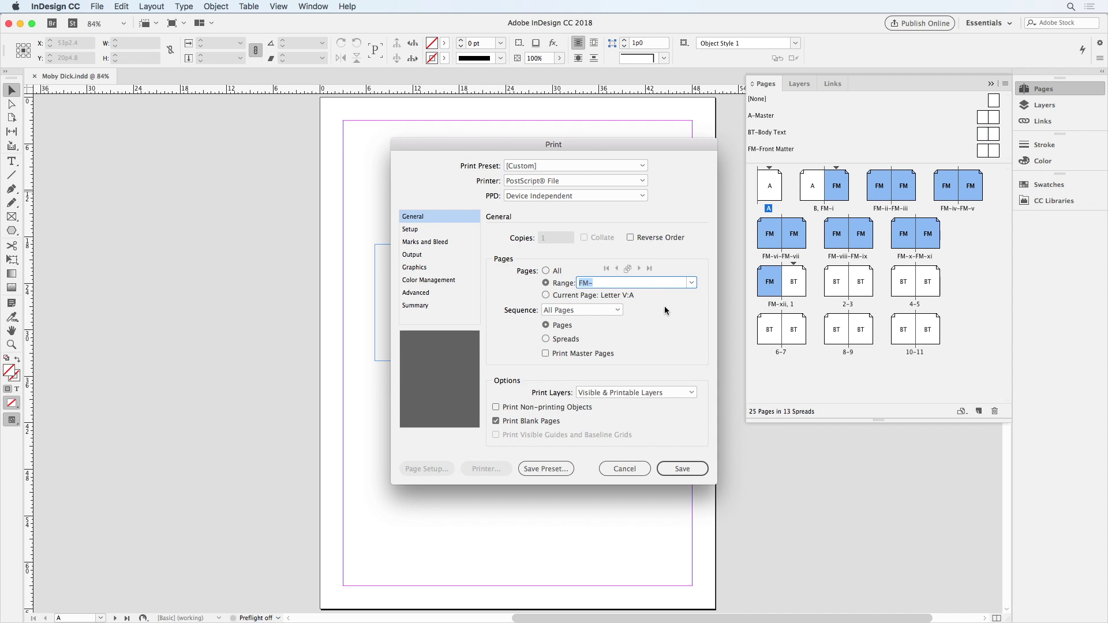
type("+")
type("2-")
type("+10")
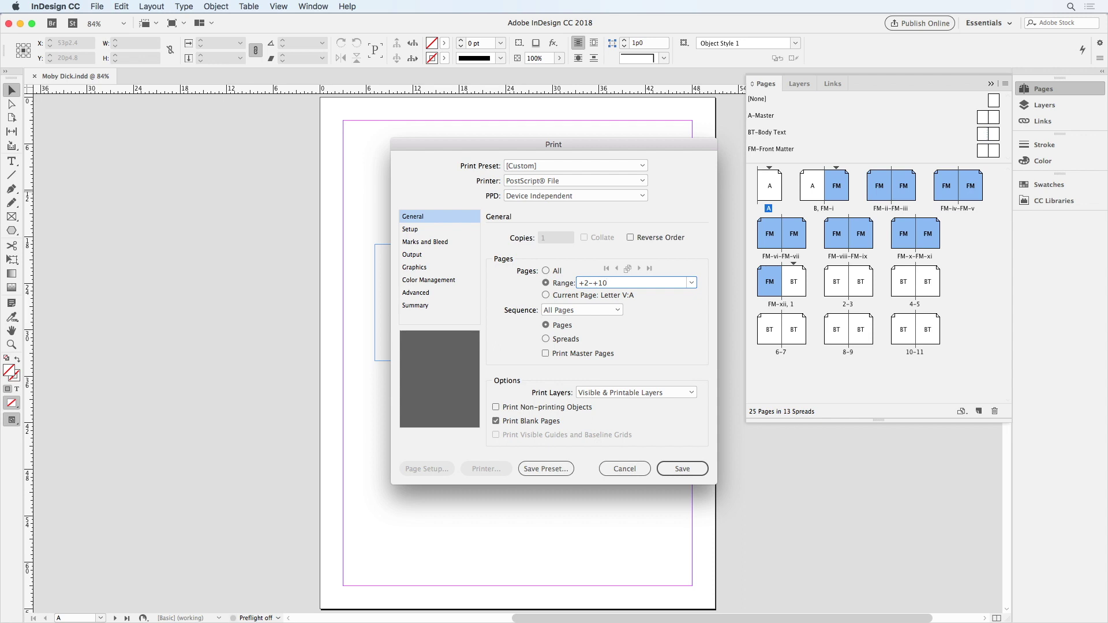